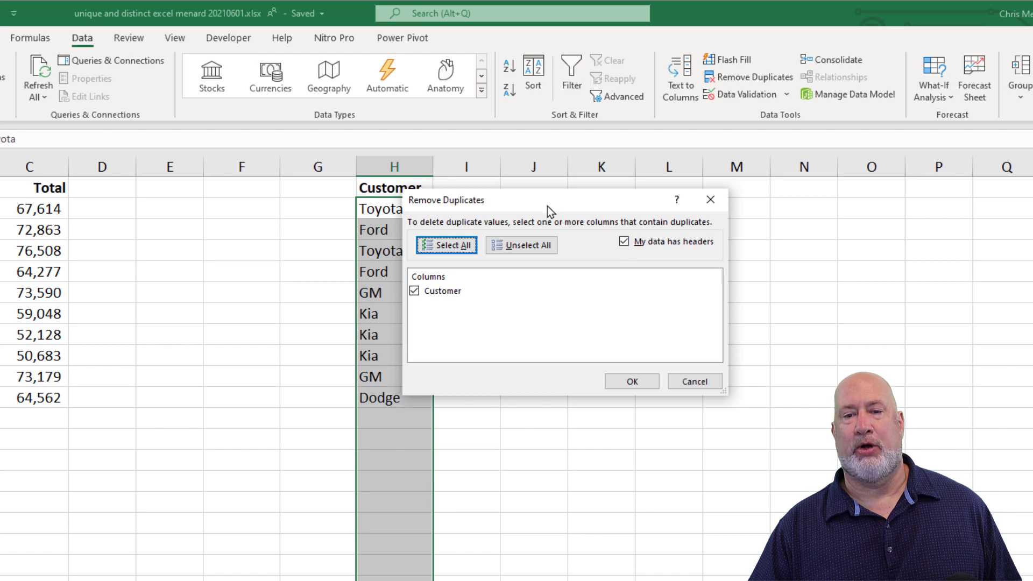
Remove duplicate values from the copied Customer list in column H, keeping the first row as headers
drag(547, 205, 622, 207)
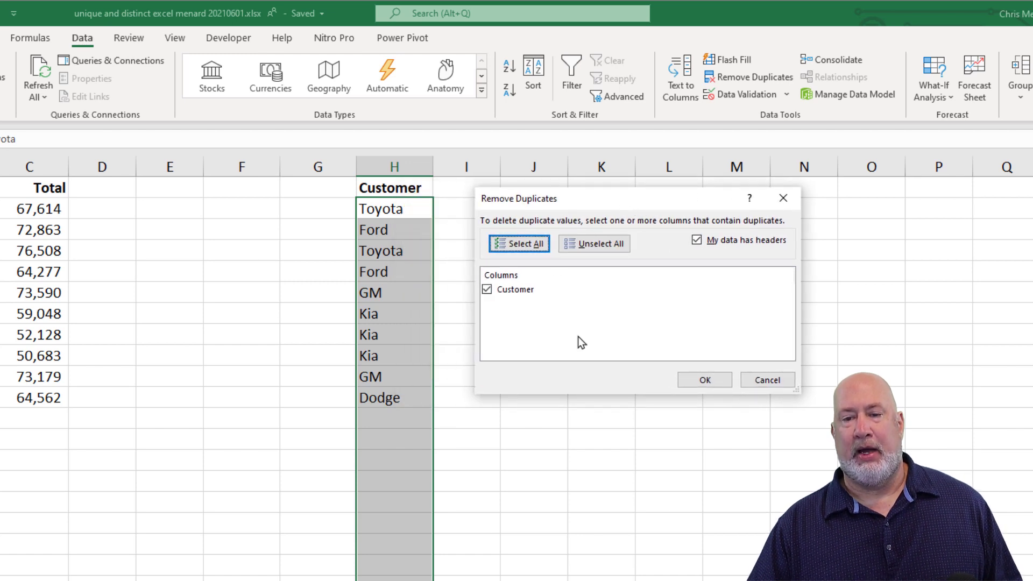
click(708, 381)
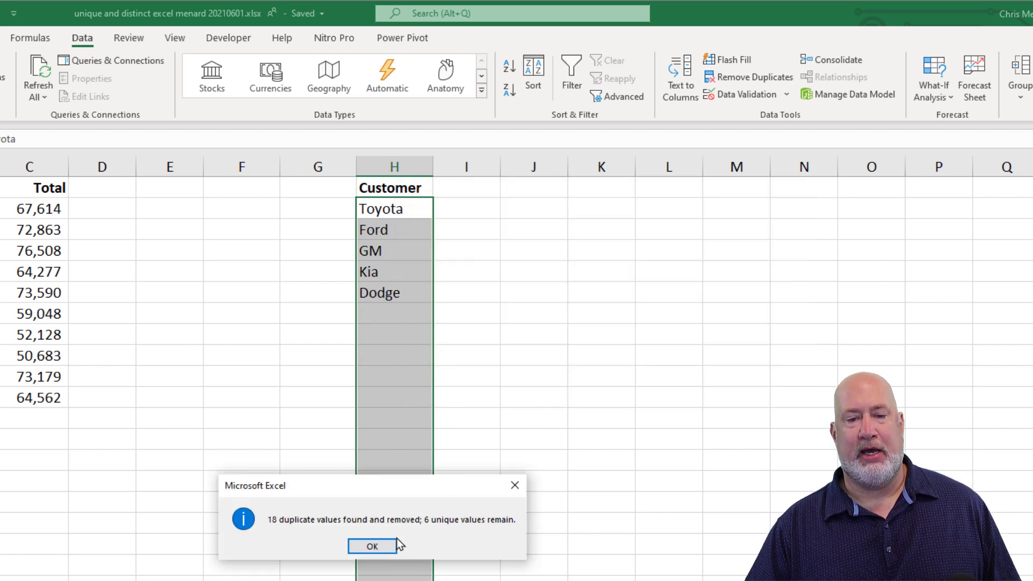
click(372, 546)
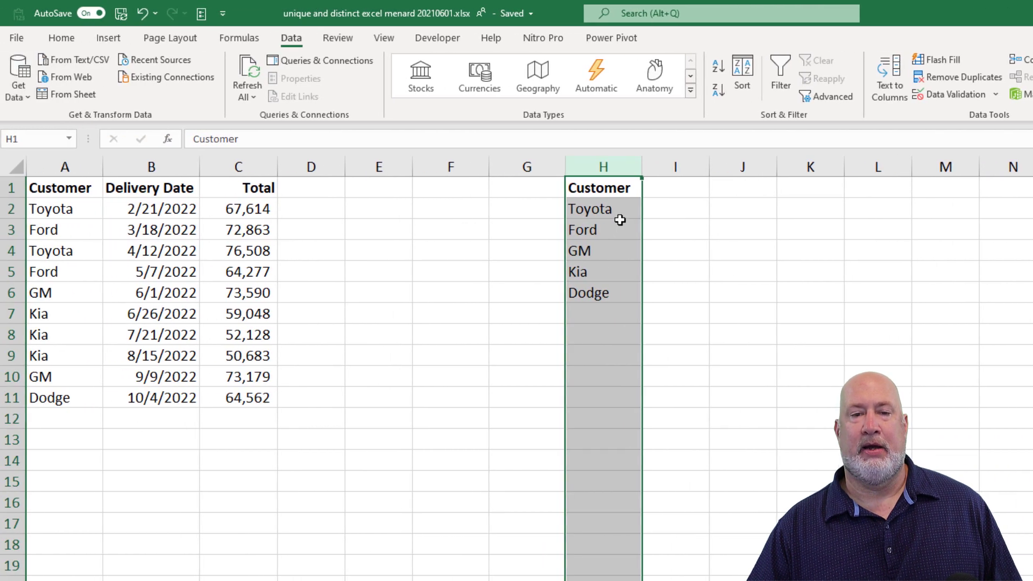
Clear the deduplicated customer list from column H
click(476, 209)
click(602, 169)
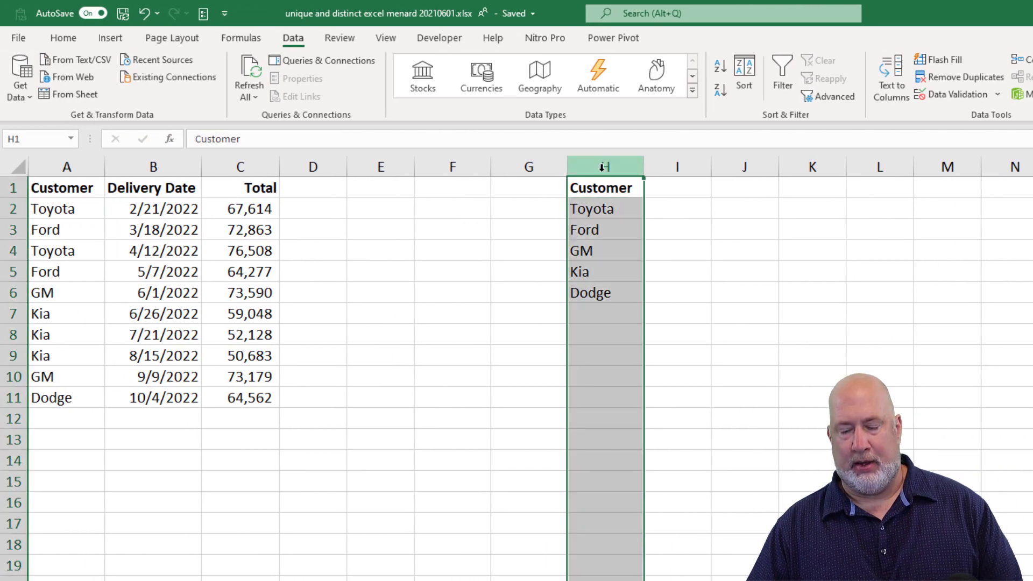
key(Delete)
click(580, 202)
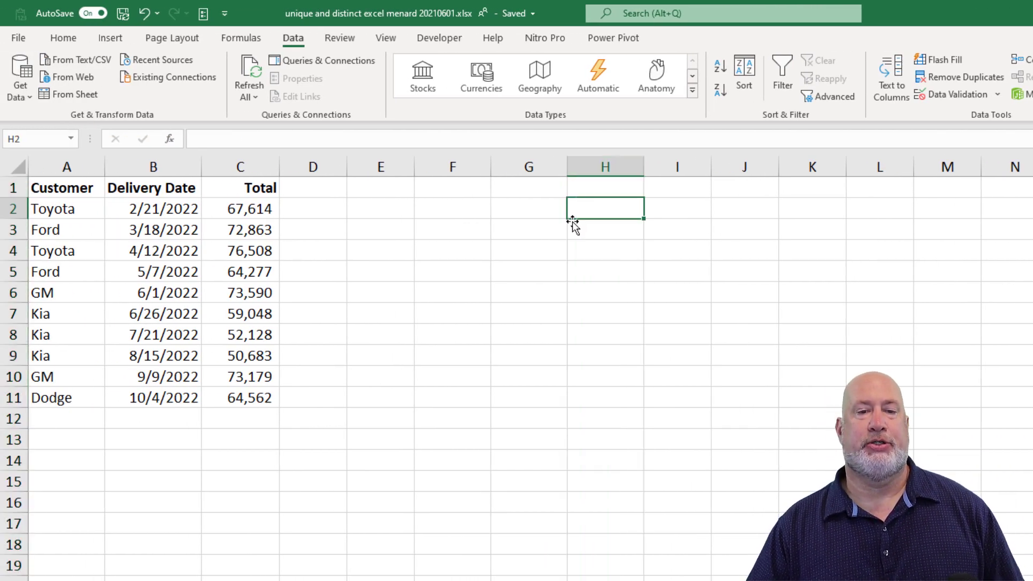
Use Advanced Filter to copy only the unique records of the customer range A1:A11 to cell I1
key(Home)
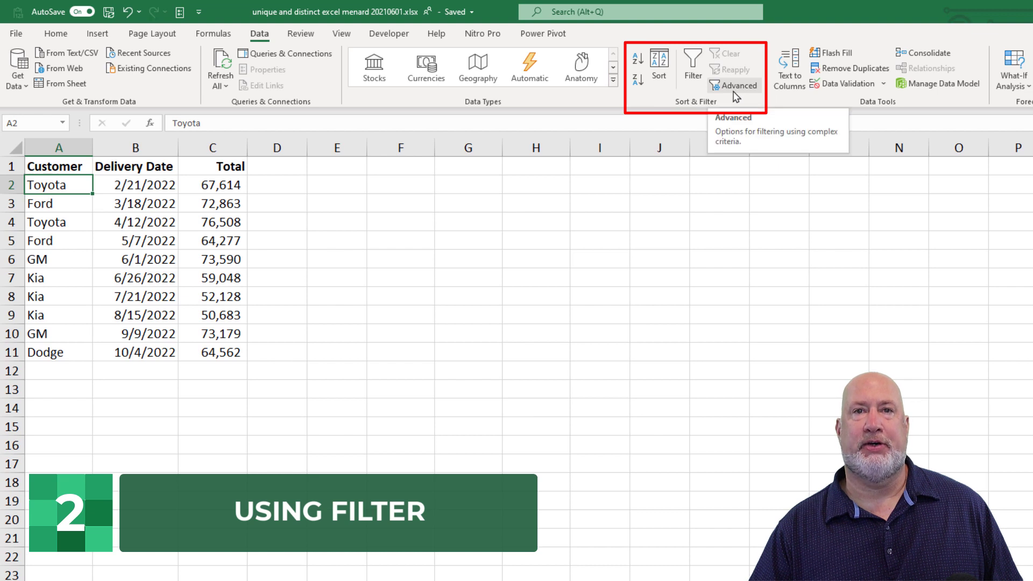
click(736, 95)
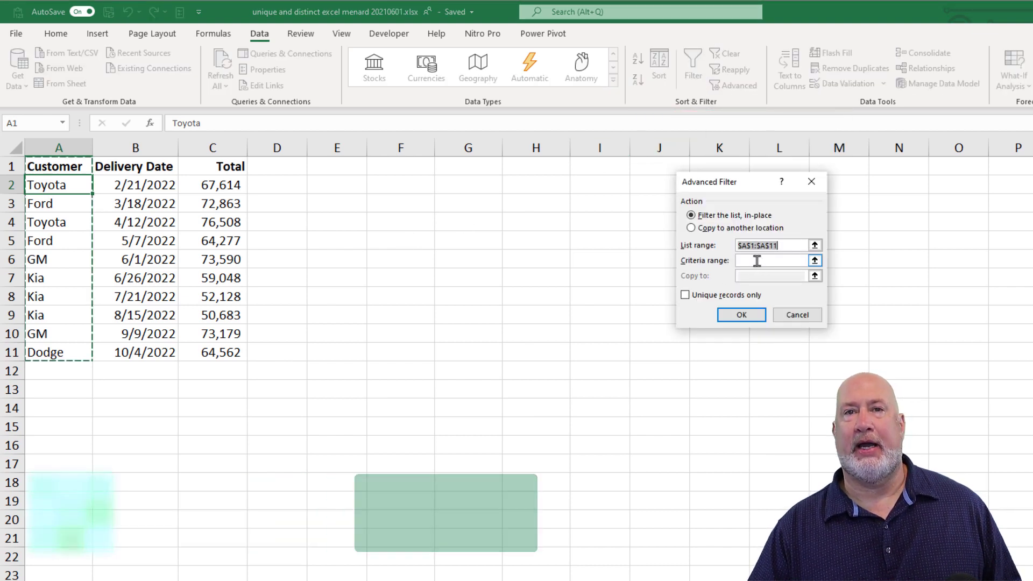
click(693, 228)
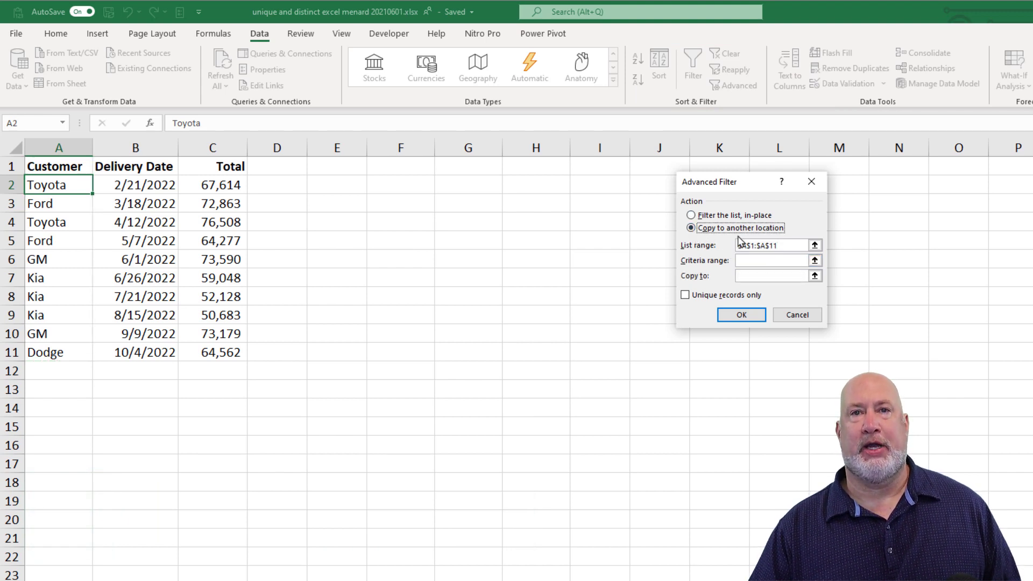
click(740, 278)
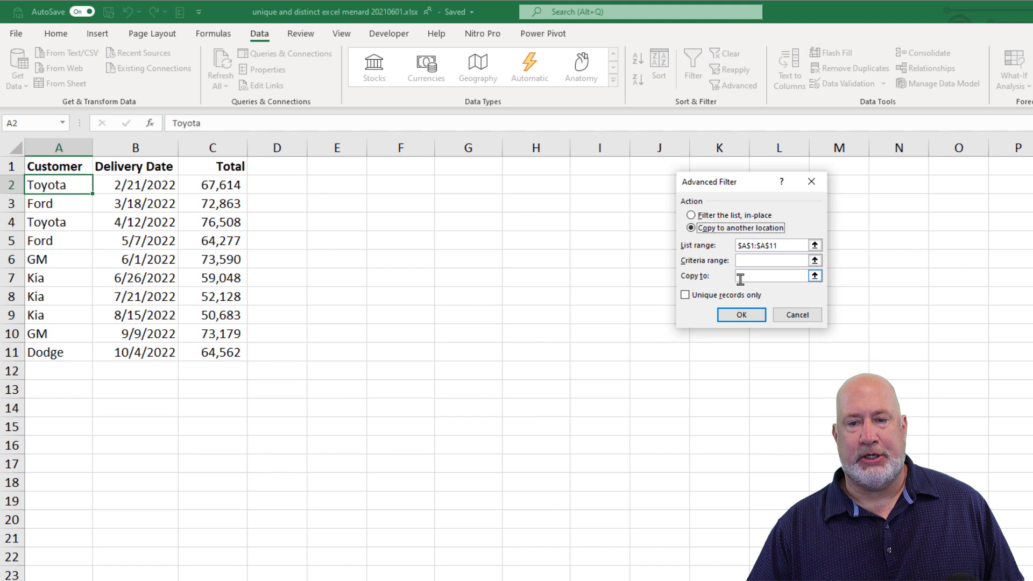
click(595, 168)
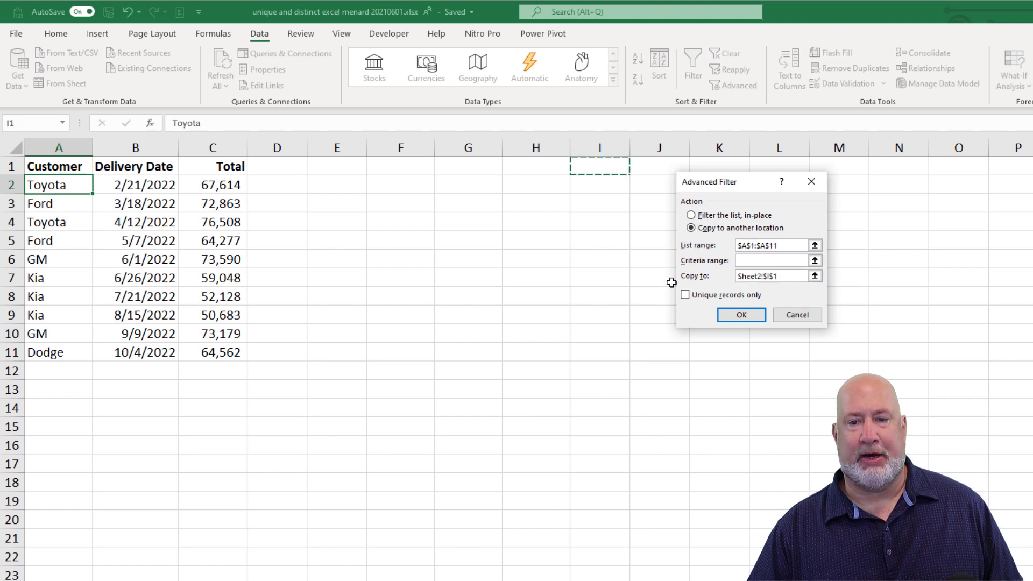
click(686, 295)
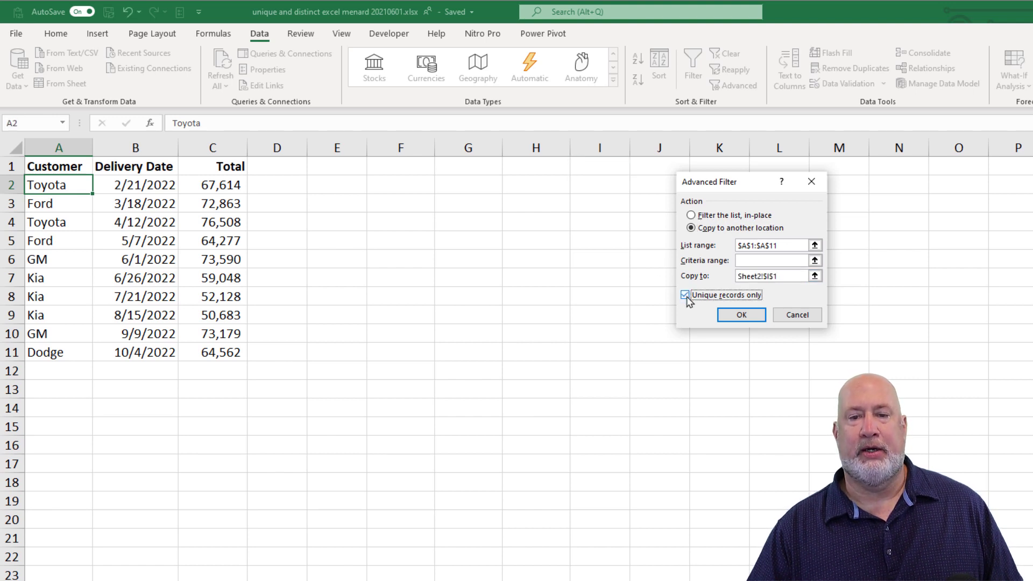
click(741, 315)
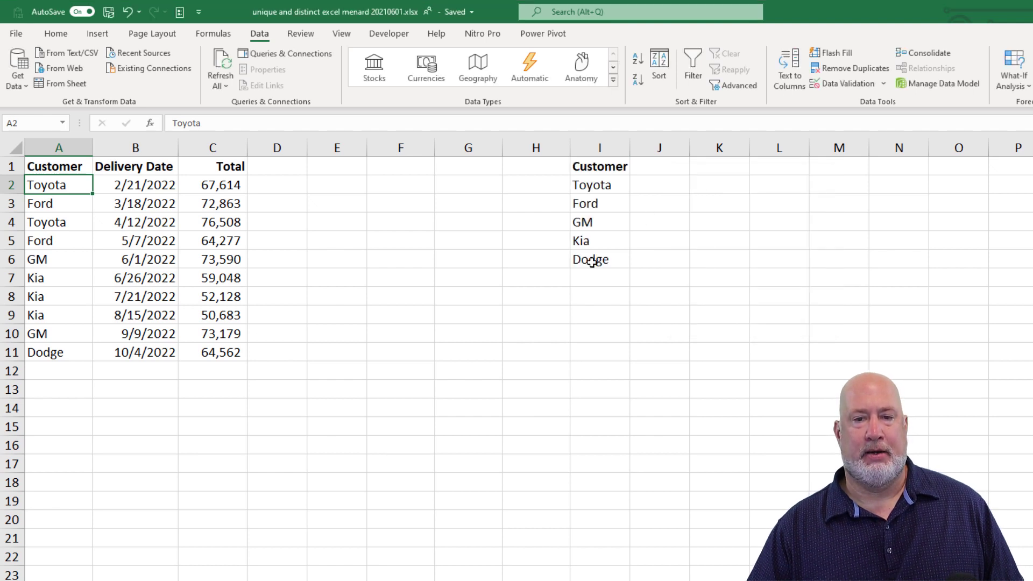
Clear the filtered customer list from column I
click(598, 148)
key(Delete)
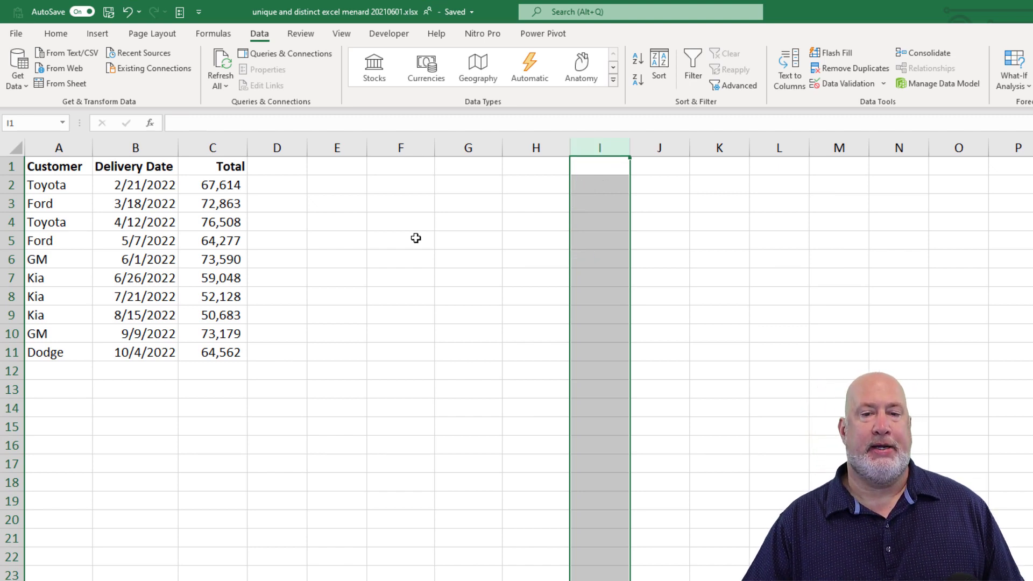
Create a PivotTable from the data range A1:C11, placed on the existing worksheet at cell F5
click(123, 181)
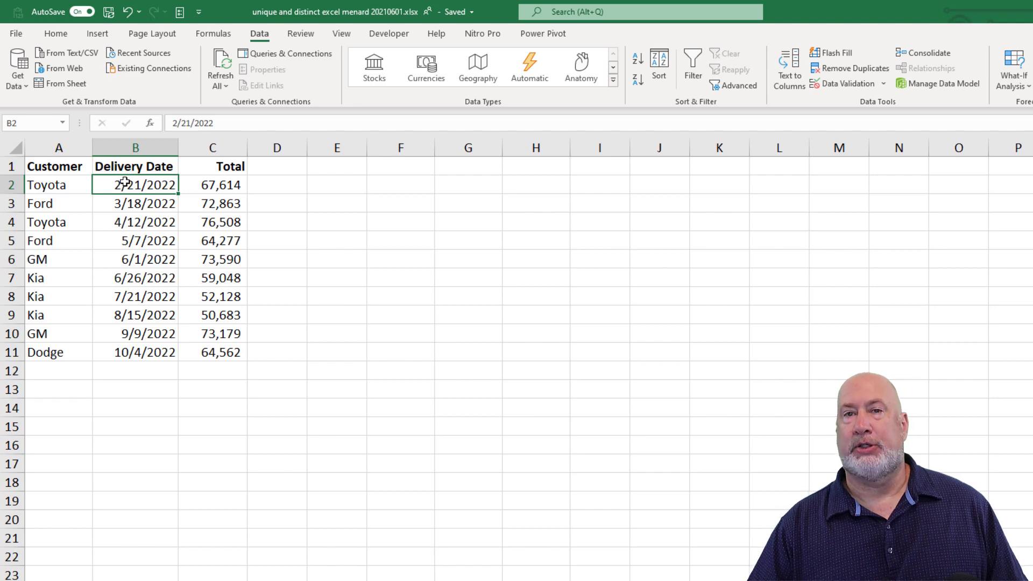
click(98, 33)
click(24, 62)
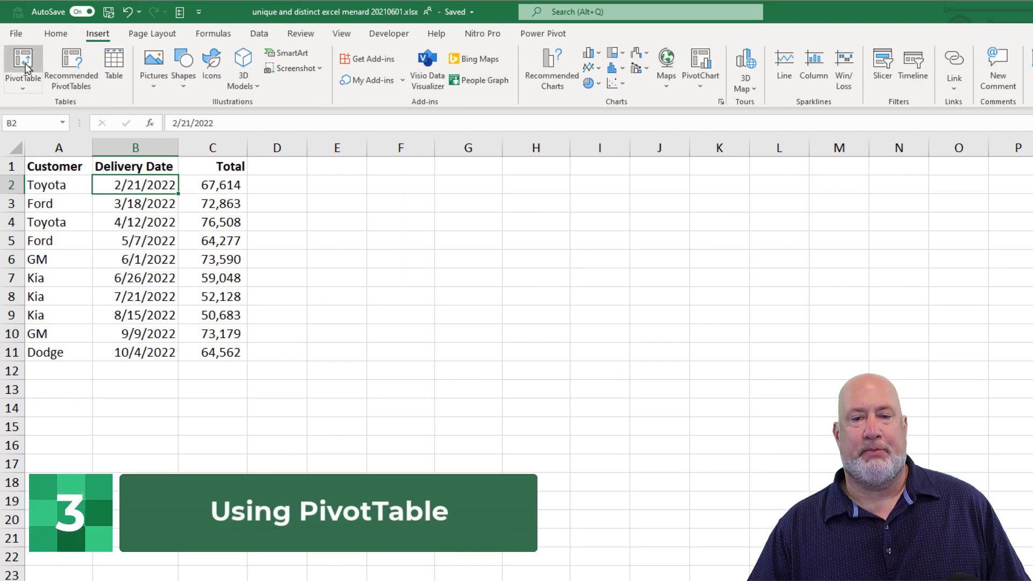
click(636, 286)
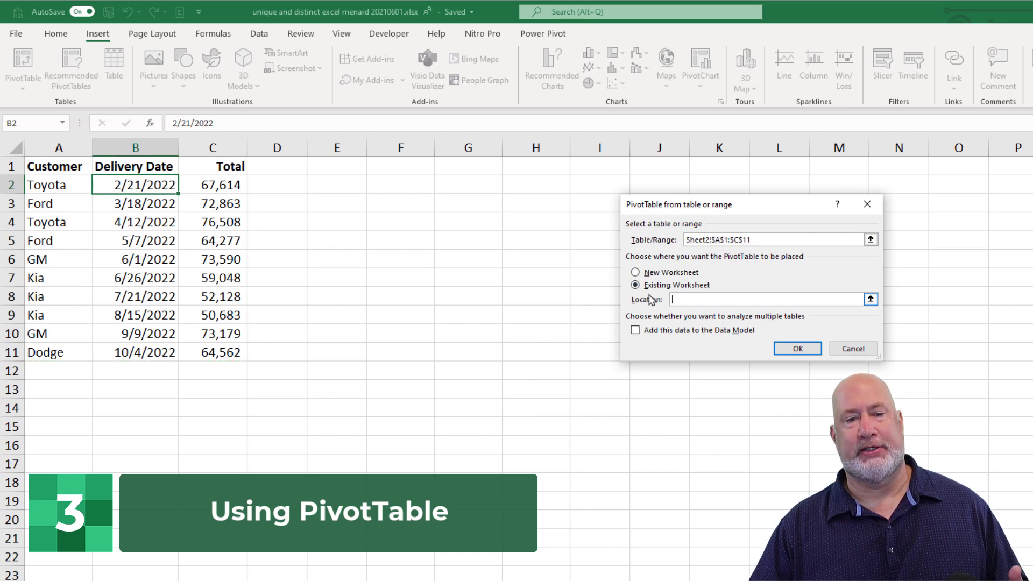
click(396, 246)
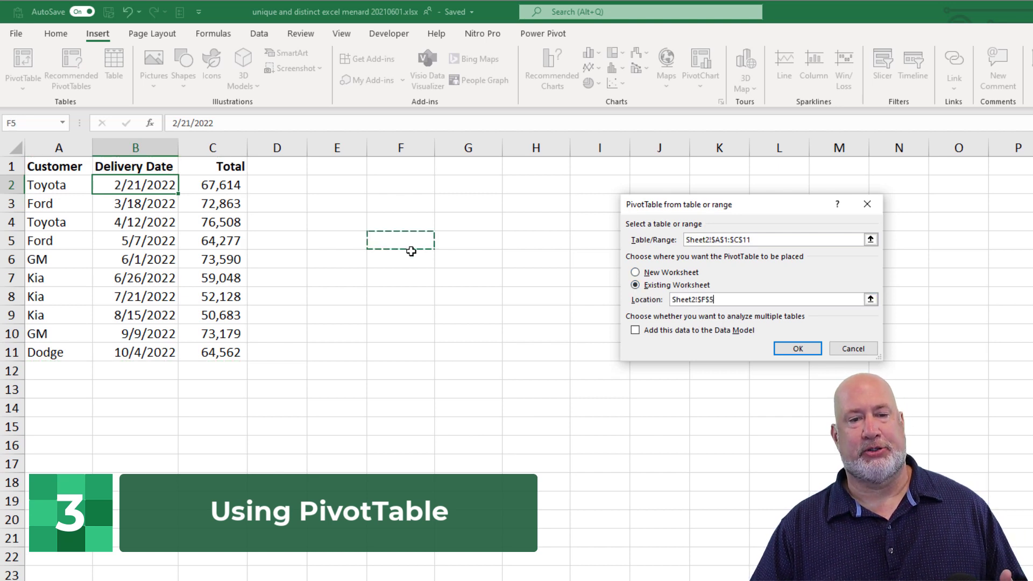
click(798, 349)
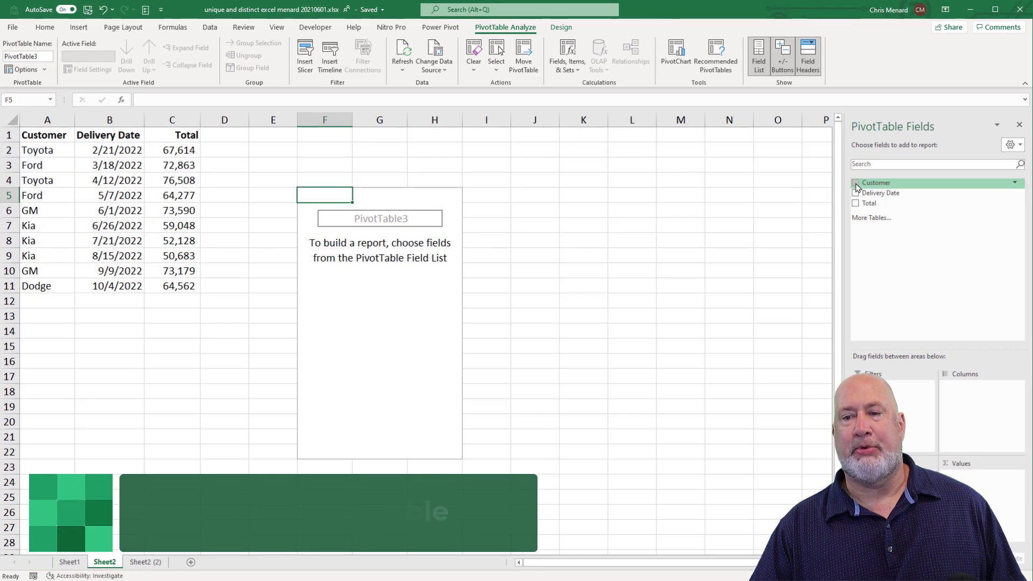
Add Customer to the PivotTable as row labels and as a count in the values, and close the field list
click(856, 183)
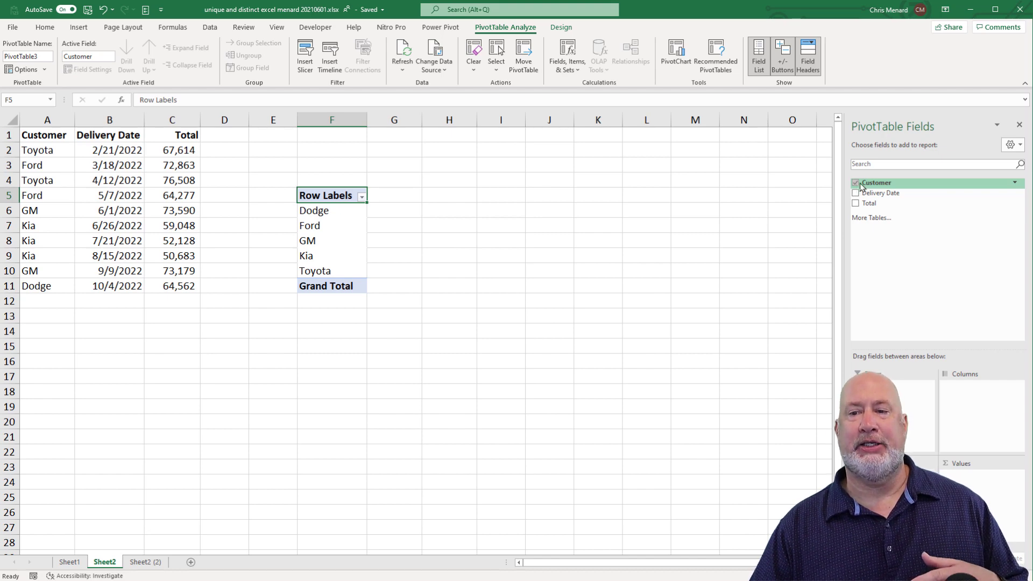
drag(876, 187, 983, 487)
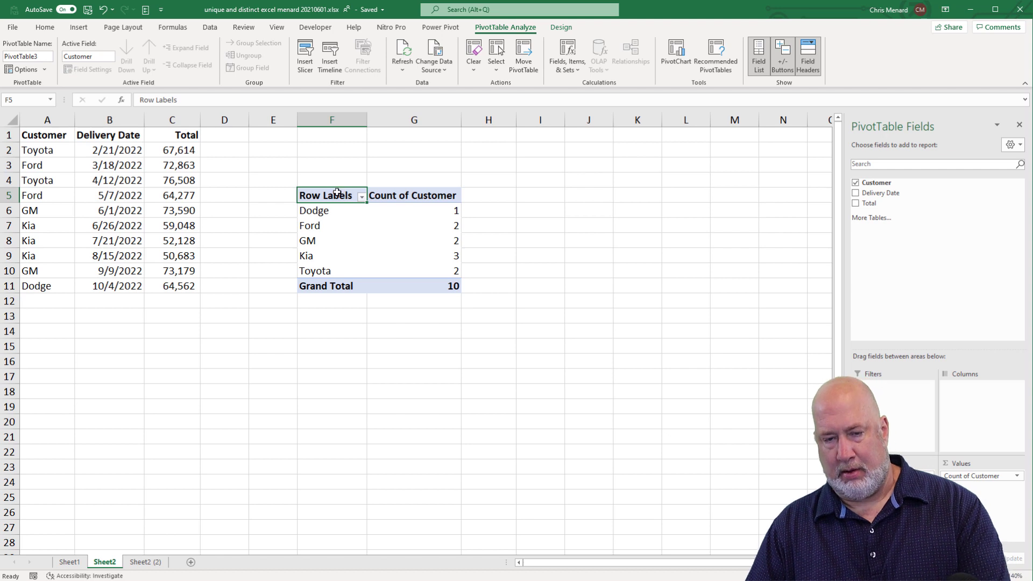
drag(345, 198, 442, 275)
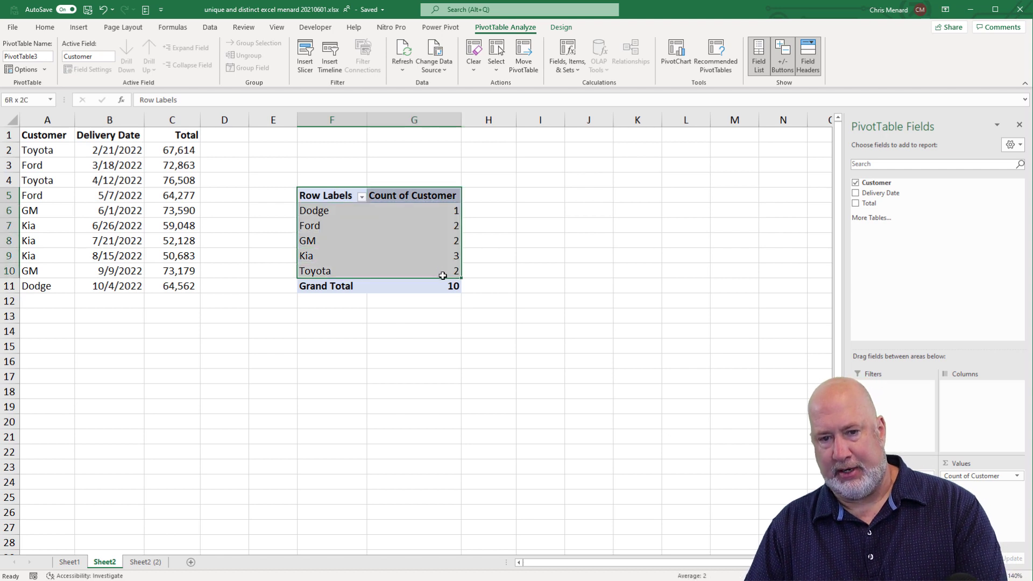
click(1018, 128)
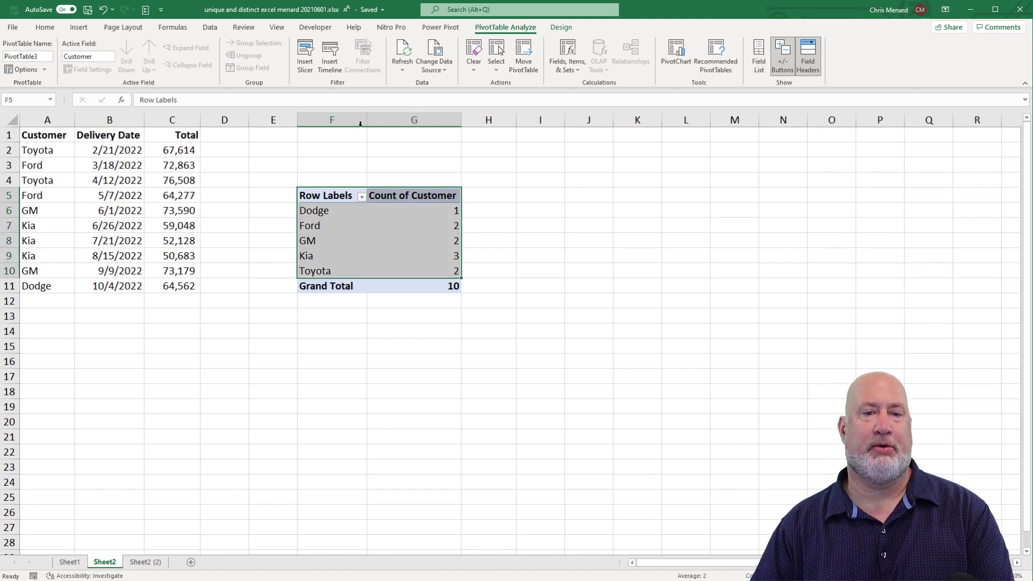
Delete the PivotTable by clearing columns F and G
drag(331, 120, 416, 129)
key(Delete)
Enter the formula =UNIQUE(A2:A11) in cell F2 to list each customer once
click(350, 151)
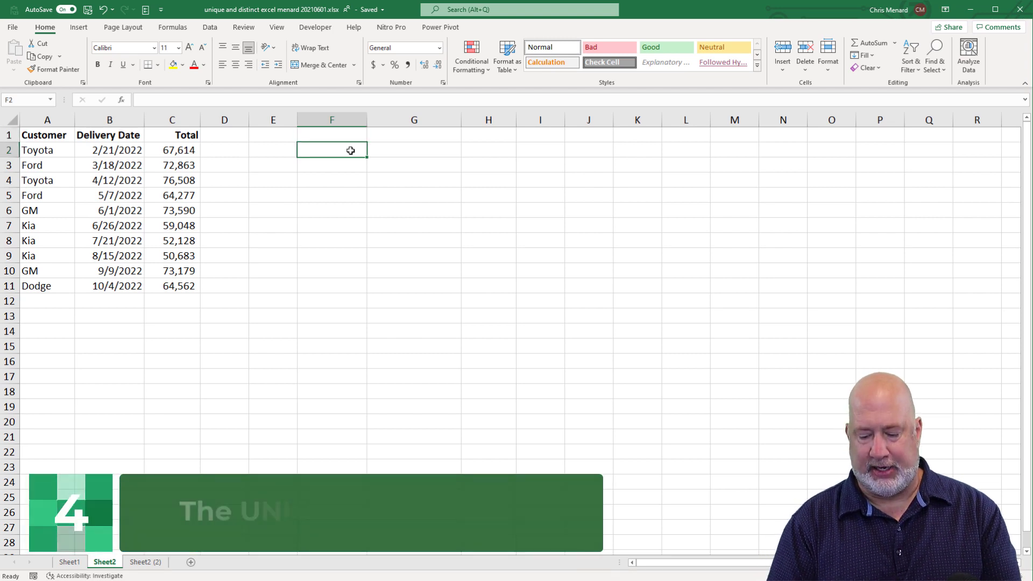
text(=UNIQUE()
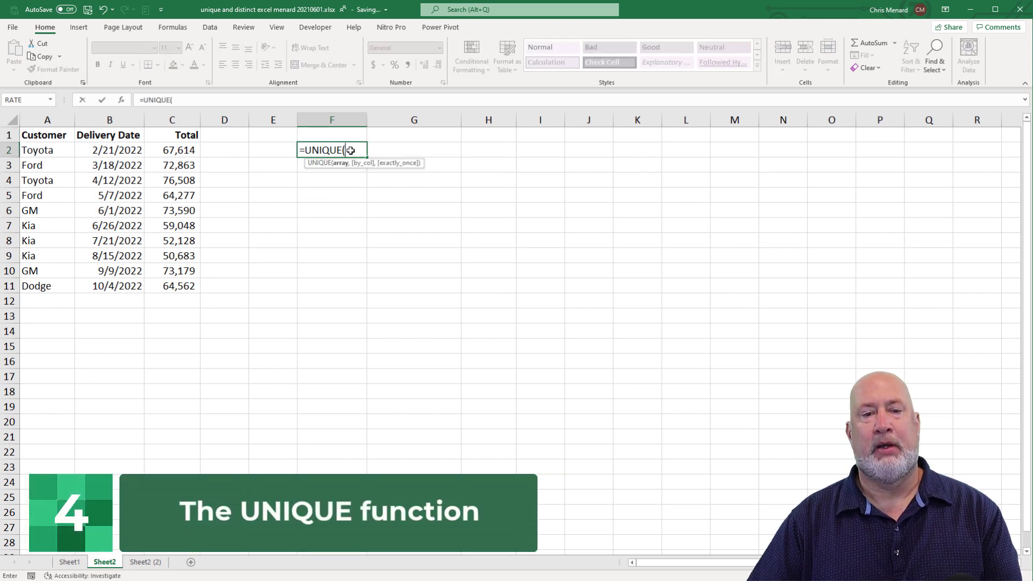
drag(31, 149, 30, 281)
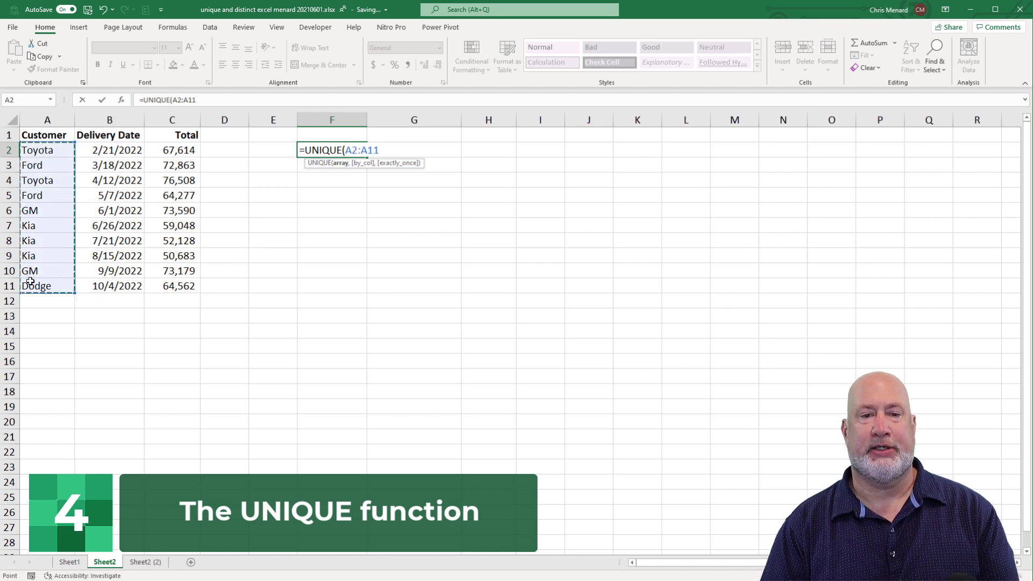
key(Return)
Delete the UNIQUE formula from cell F2
key(Up)
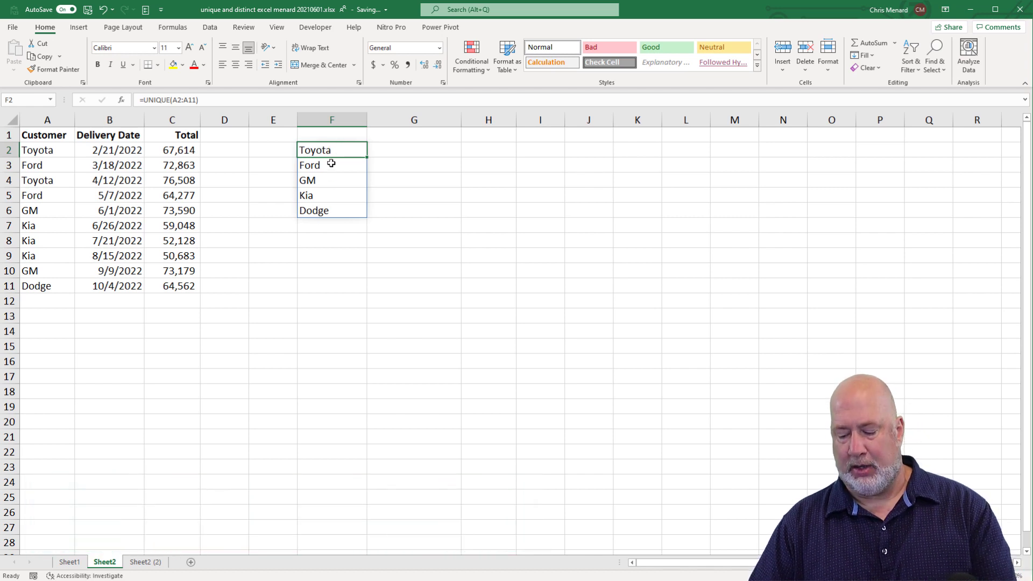
key(Delete)
Convert the customer, delivery date and total data into an Excel table with headers
click(49, 192)
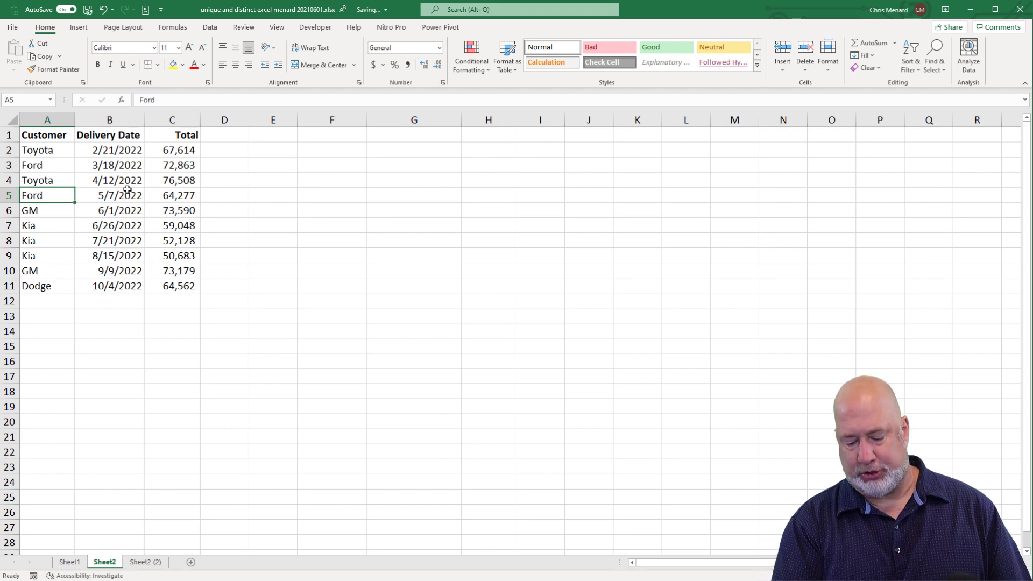
key(ctrl+t)
key(Return)
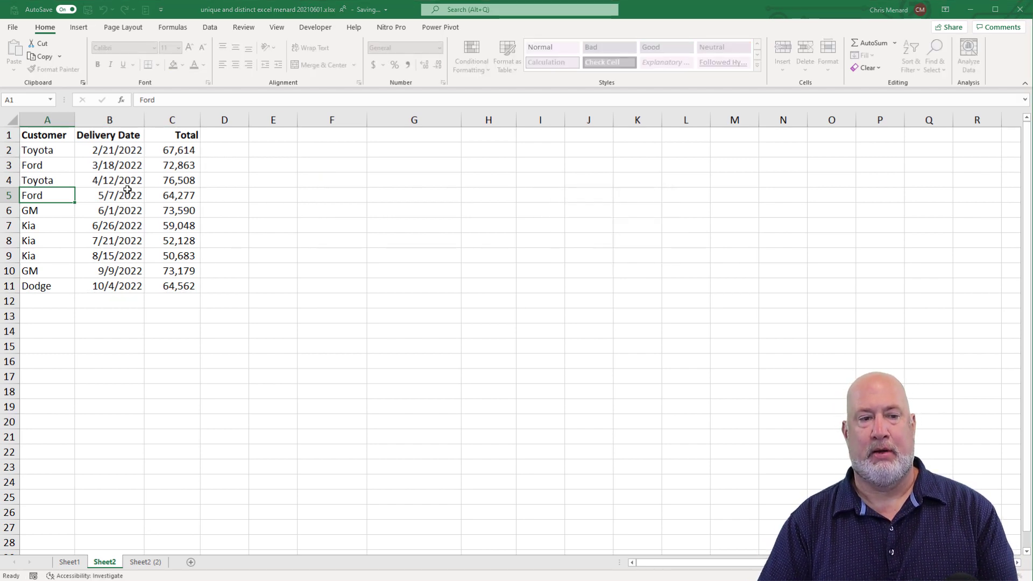
Enter =UNIQUE(Table1[Customer]) in cell G2 to list the table's distinct customers
click(422, 150)
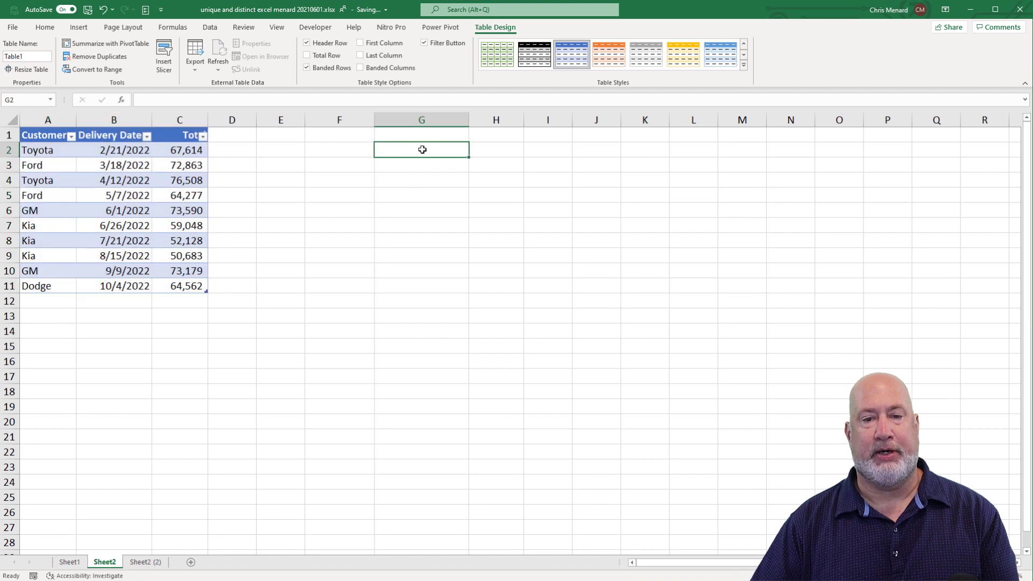
text(=uniq)
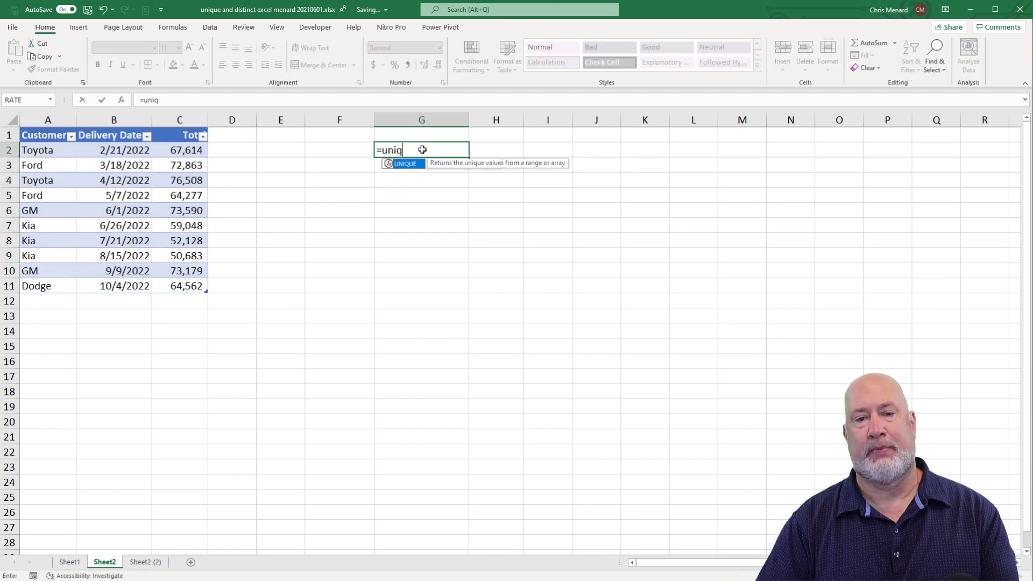
key(Tab)
drag(48, 151, 46, 282)
key(Return)
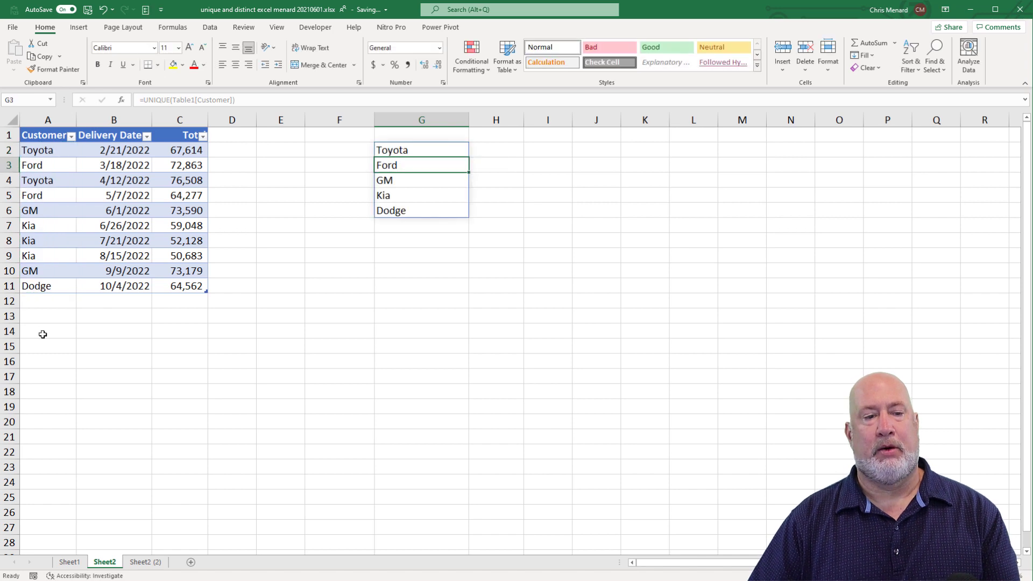
Add Nissan as a new customer in cell A12, directly below the table's last row
click(58, 297)
text(Nissan)
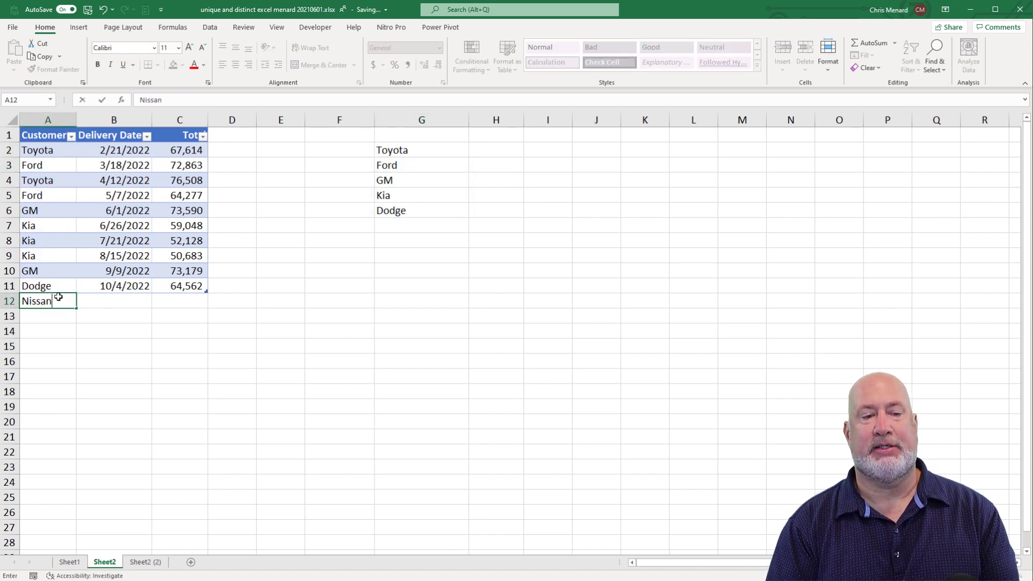
key(Tab)
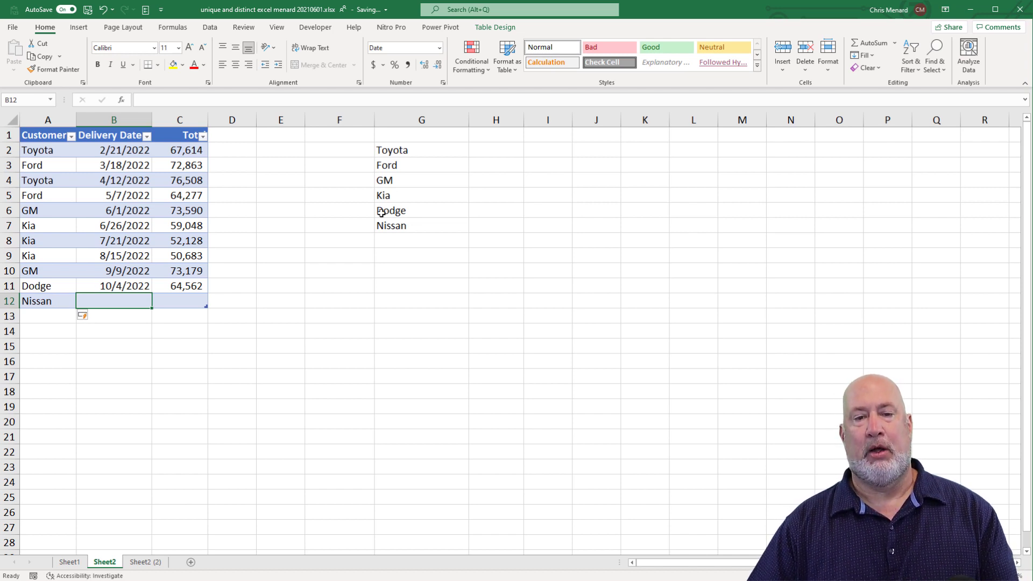
Examine the formula in cell G2 that produces the list of distinct customers
click(426, 153)
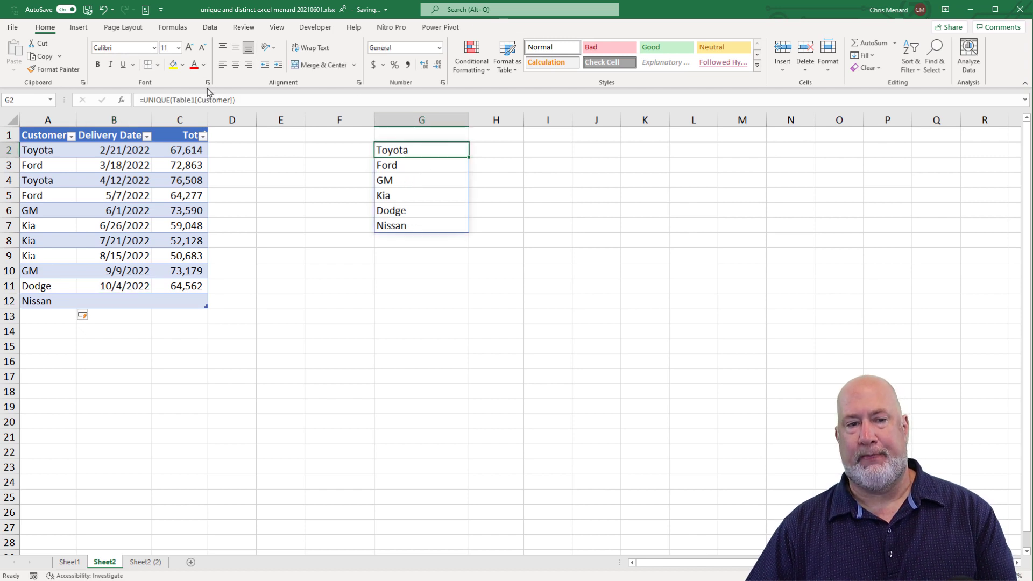
click(558, 147)
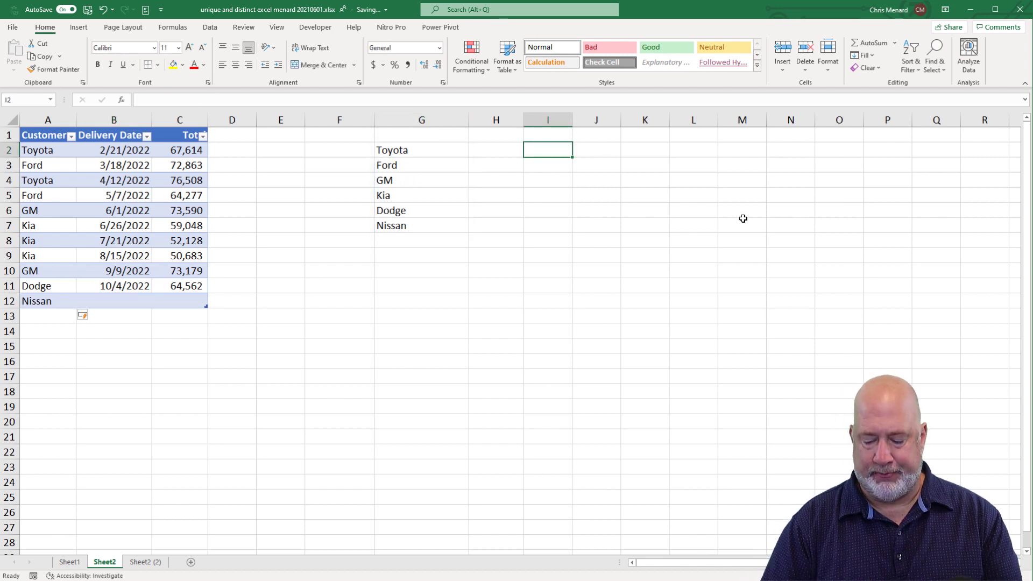
Enter =UNIQUE(Table1[Customer],,TRUE) in cell I2 to list only the customers that appear exactly once in the table
text(=)
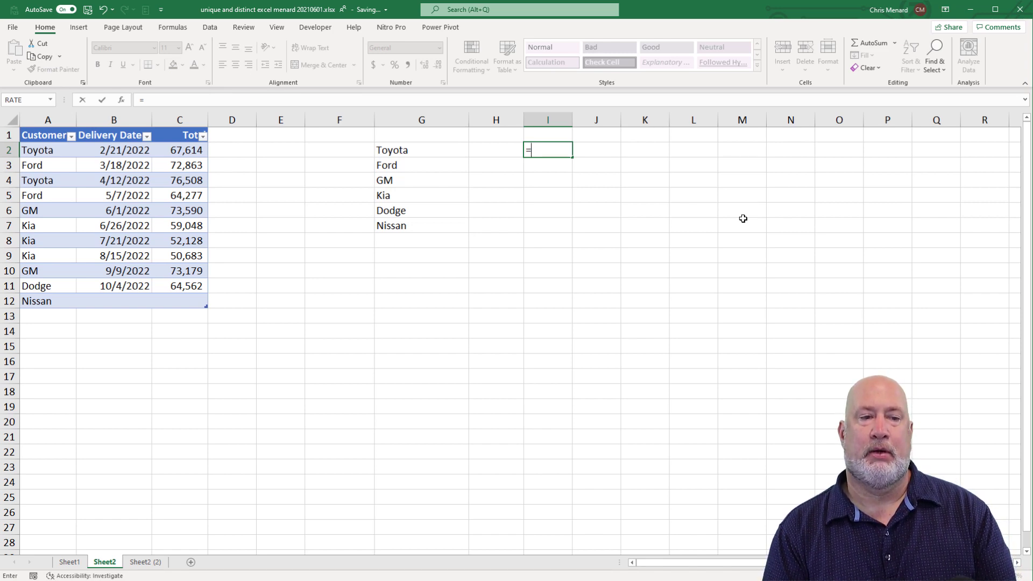
text(uniq)
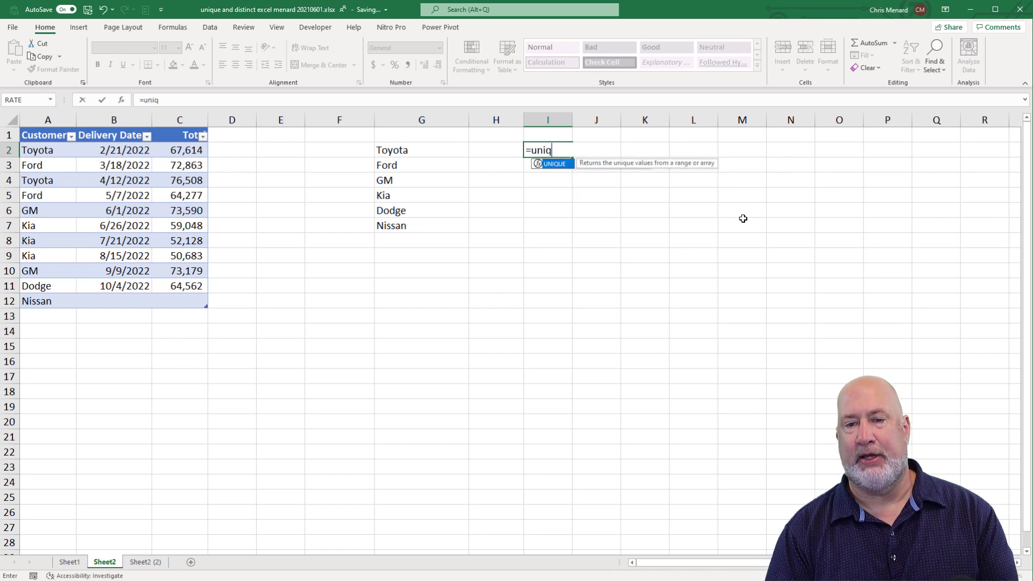
key(Tab)
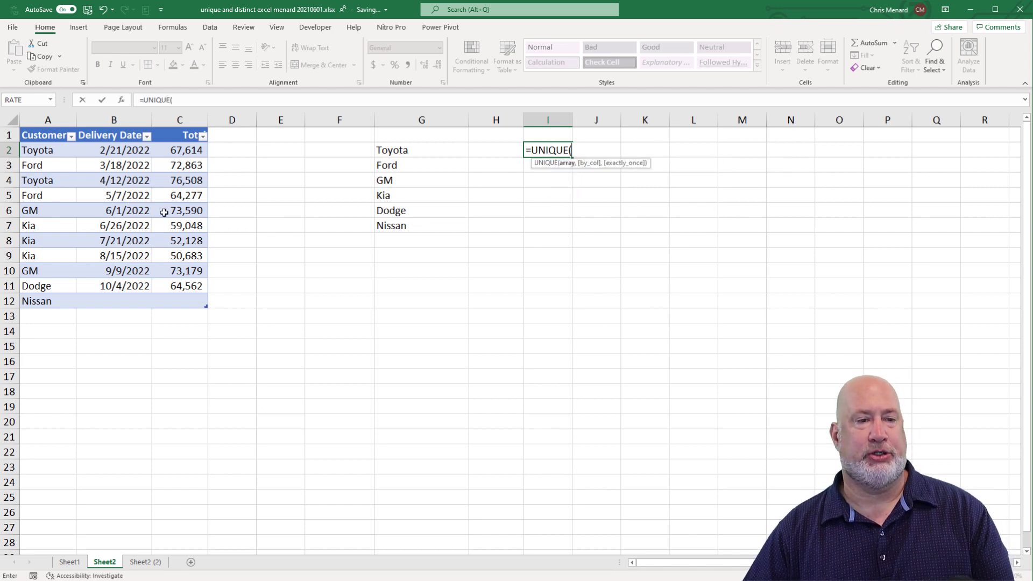
drag(51, 153, 54, 300)
text(,)
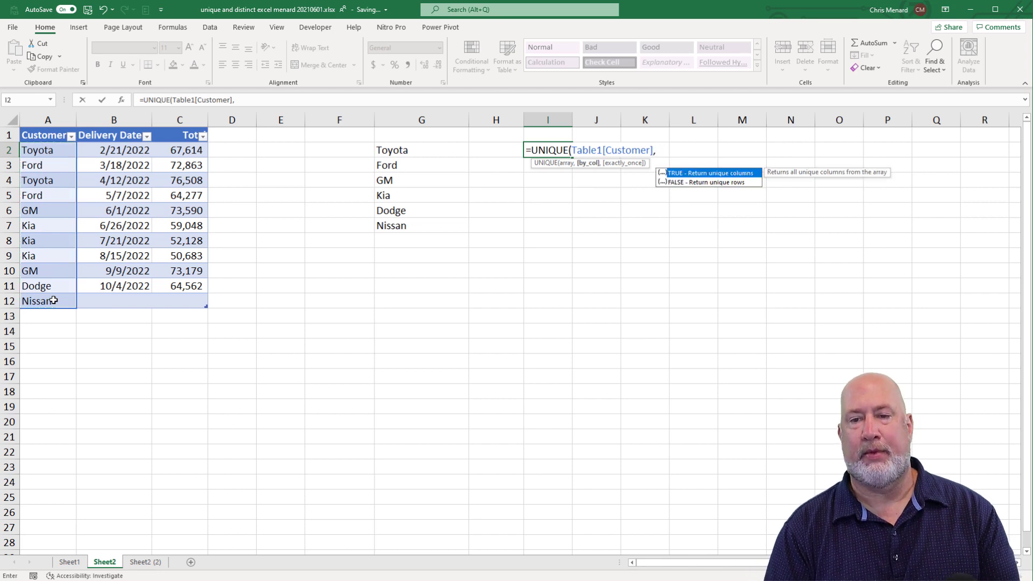
text(,tr)
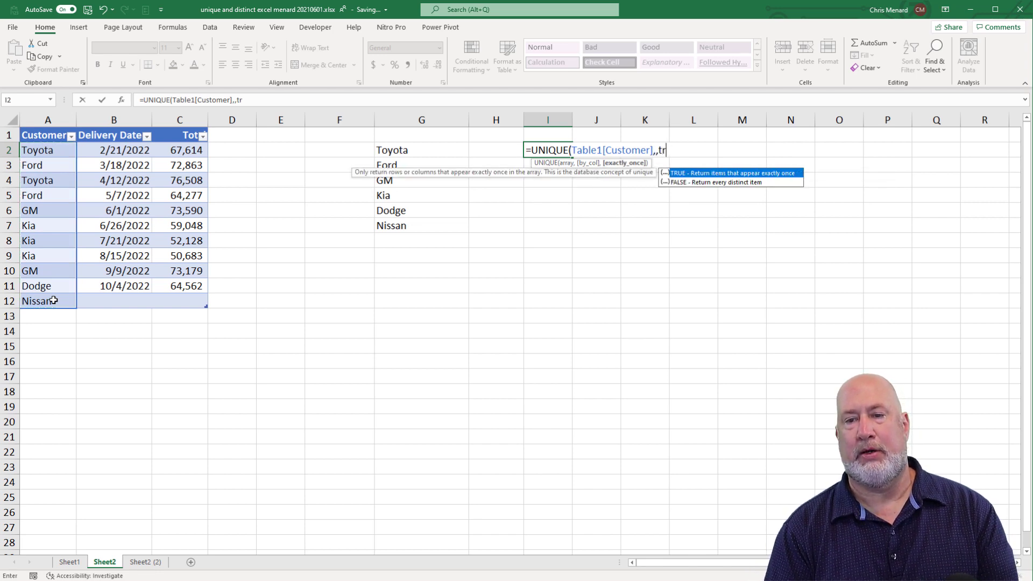
text(ue))
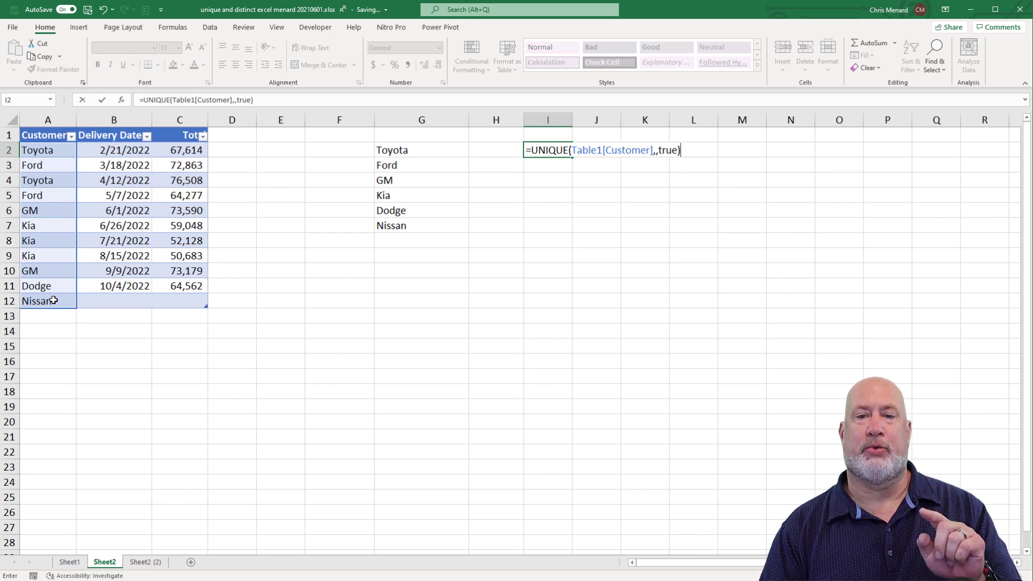
key(ctrl+Return)
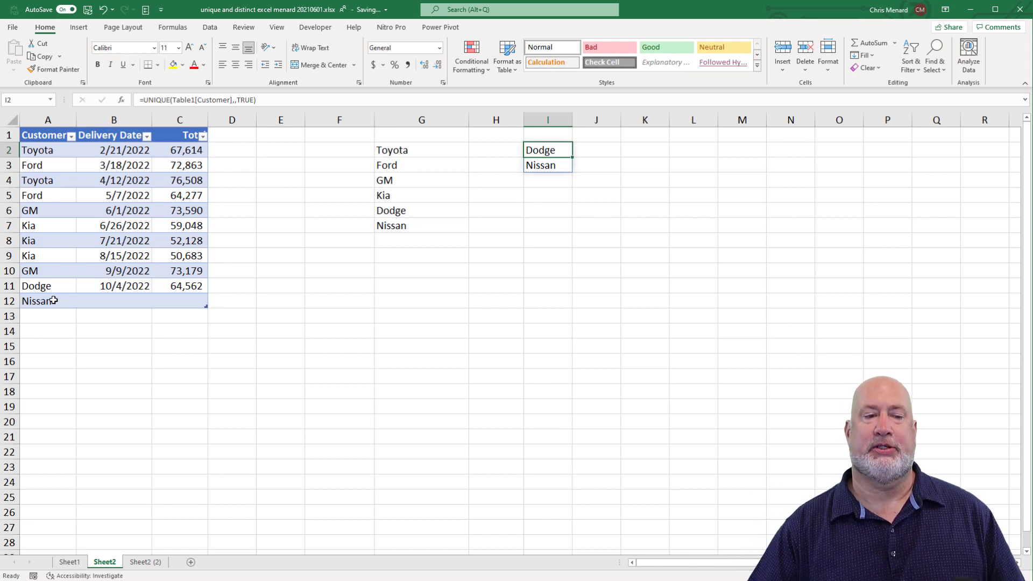
Change the customer in cell A7 to Nissan and replace the one in A9 with a person's first name, checking the exactly-once list
click(50, 228)
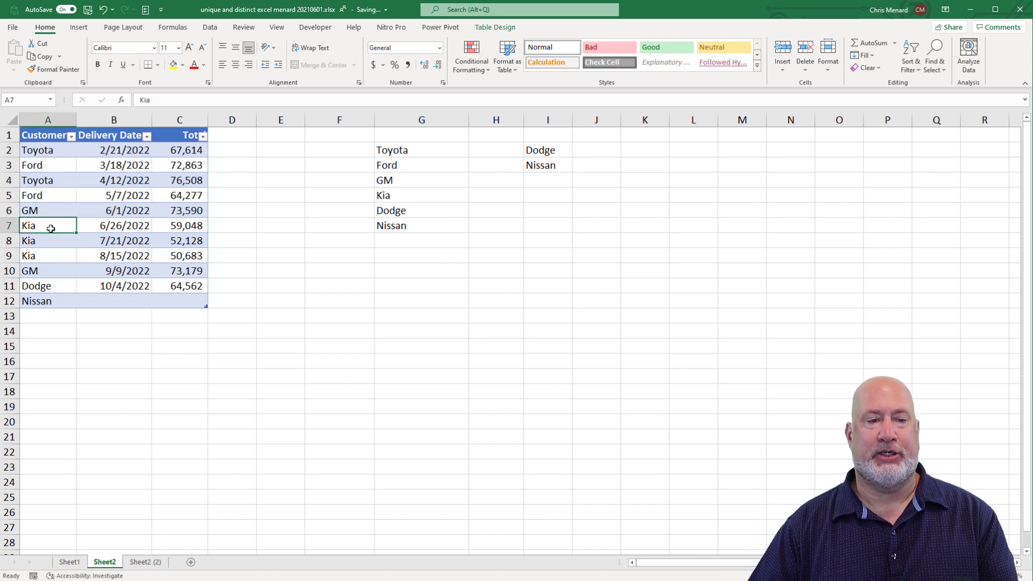
text(Nissan)
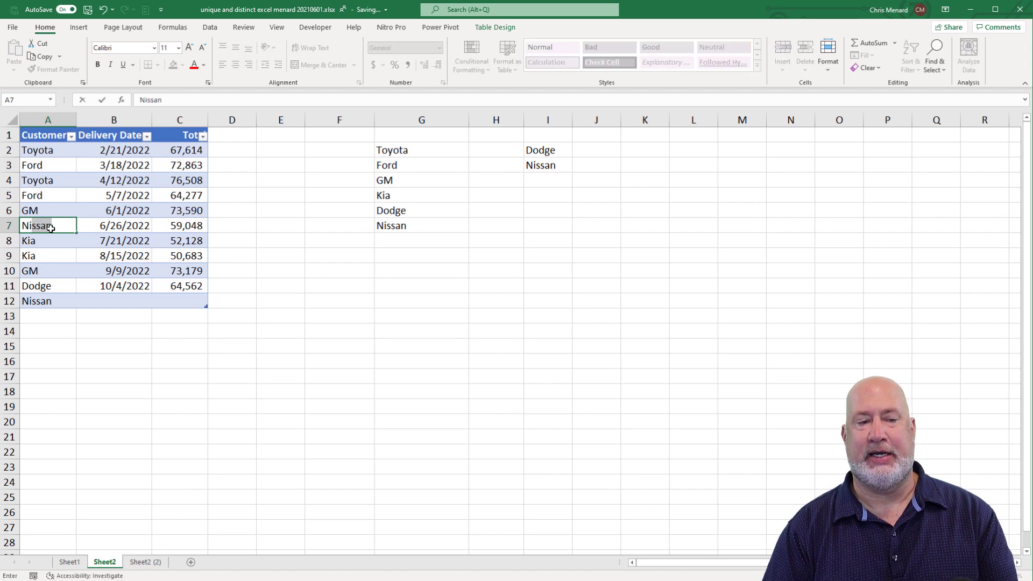
key(Return)
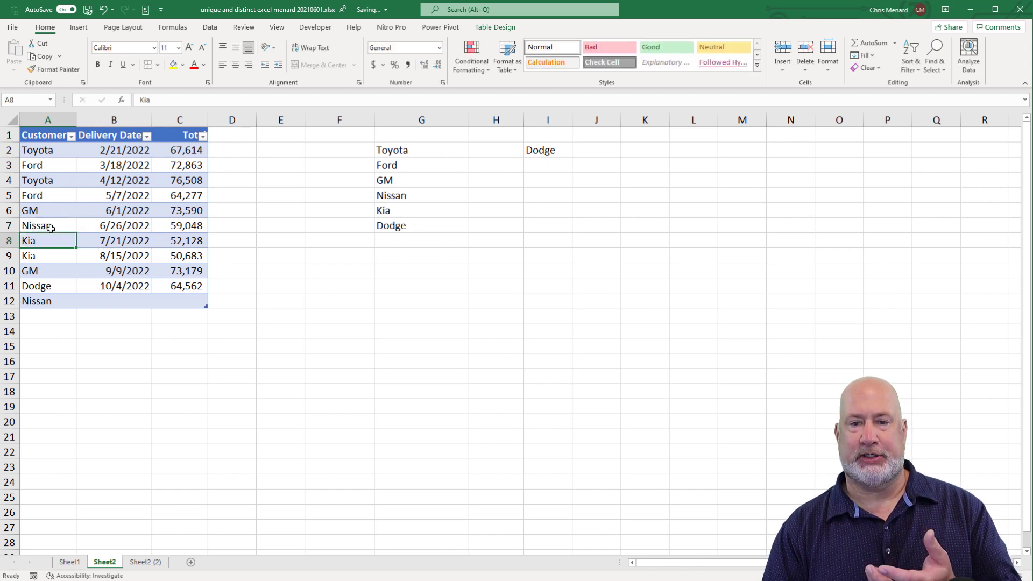
key(Down)
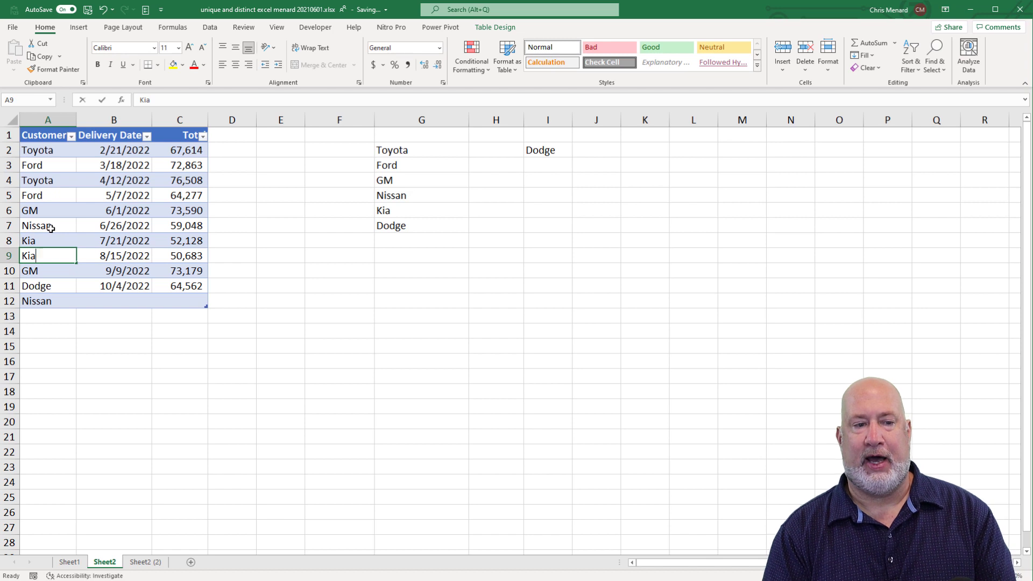
text(Chris)
key(Return)
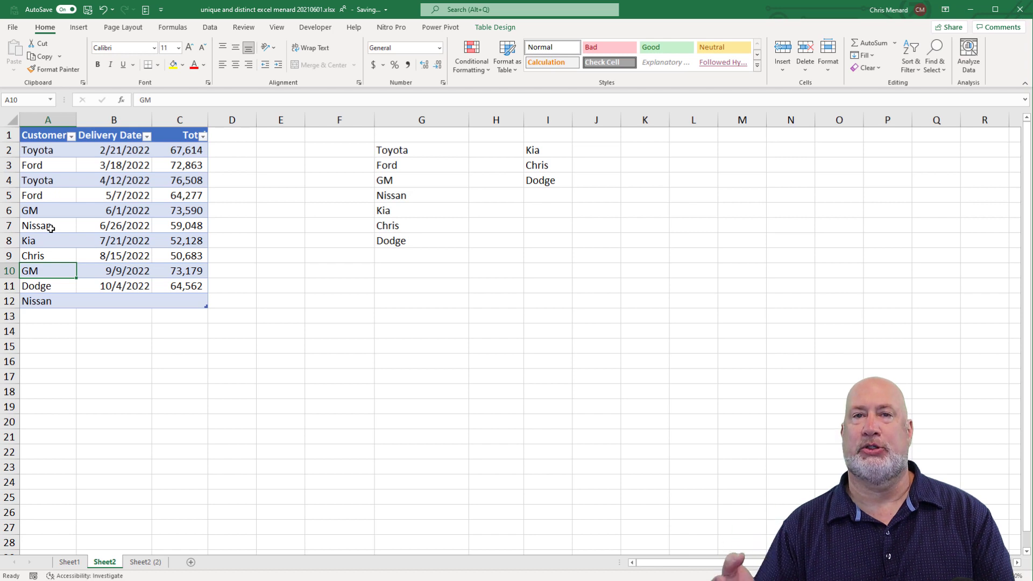
click(547, 151)
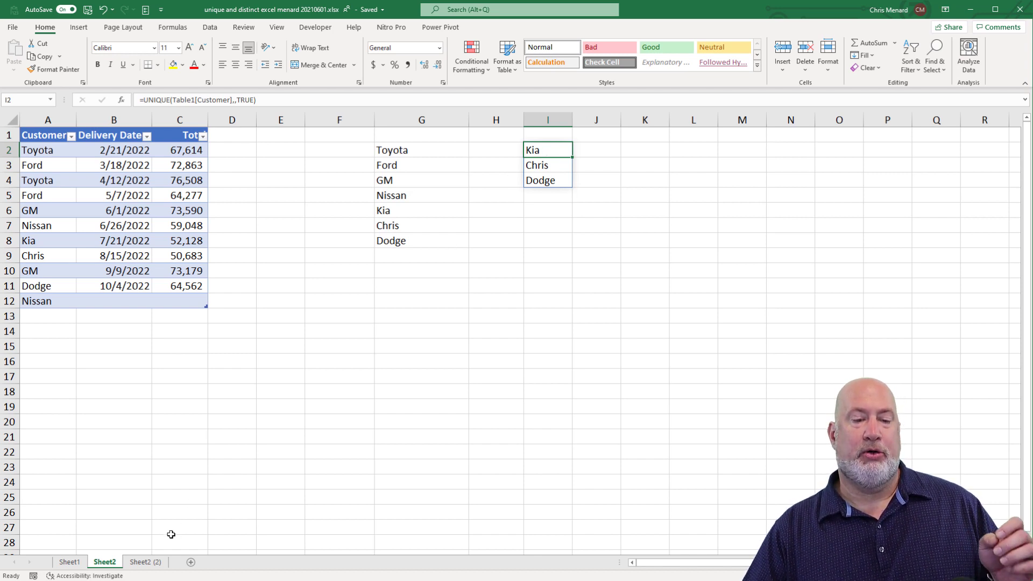
On the Sheet2 (2) worksheet, remove the rows that are duplicated across the Customer, Delivery Date and Total columns
click(155, 561)
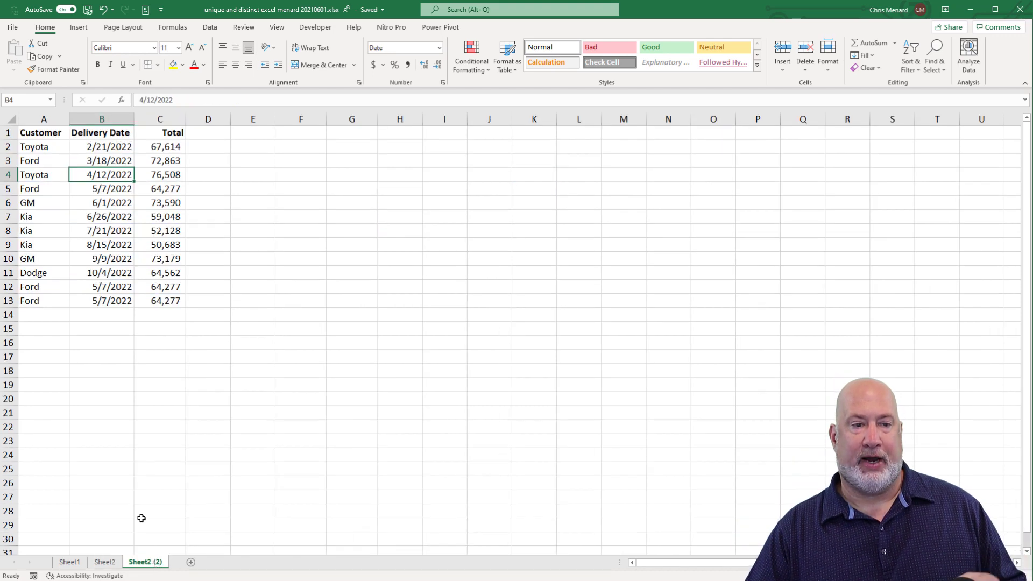
scroll(516, 334, up, 1)
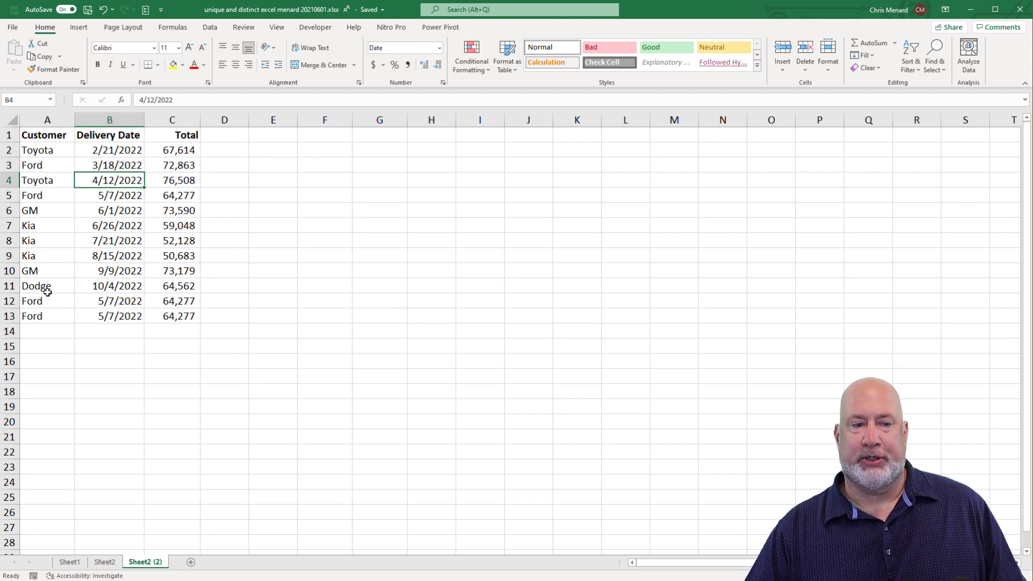
drag(48, 300, 185, 316)
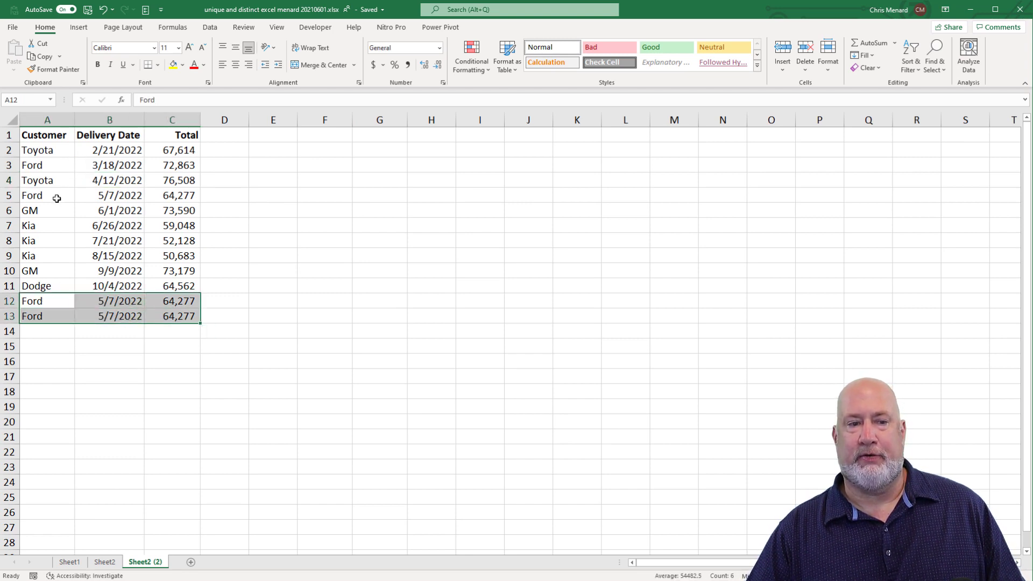
drag(57, 199, 164, 199)
click(164, 181)
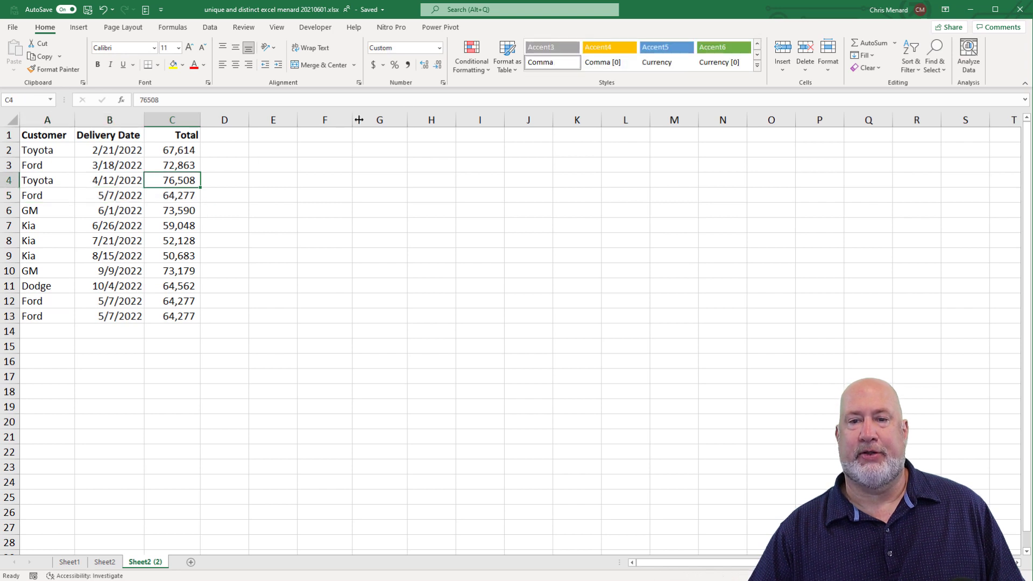
click(210, 27)
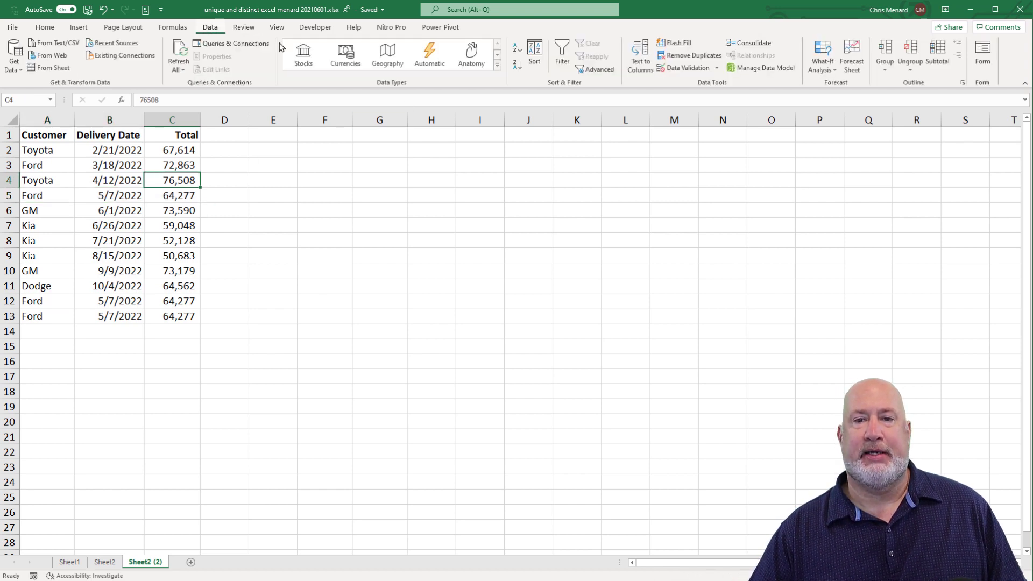
click(713, 62)
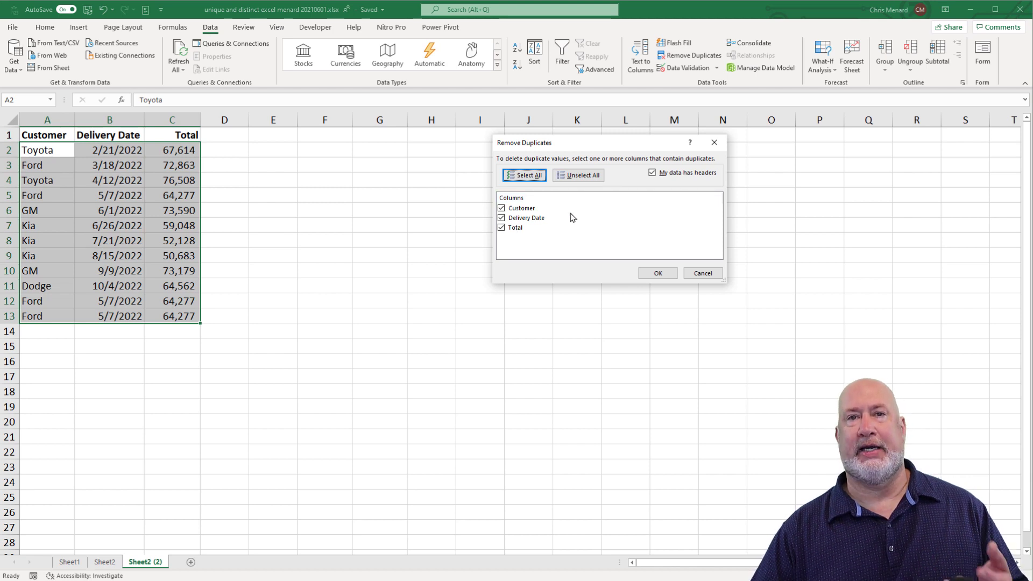
click(662, 274)
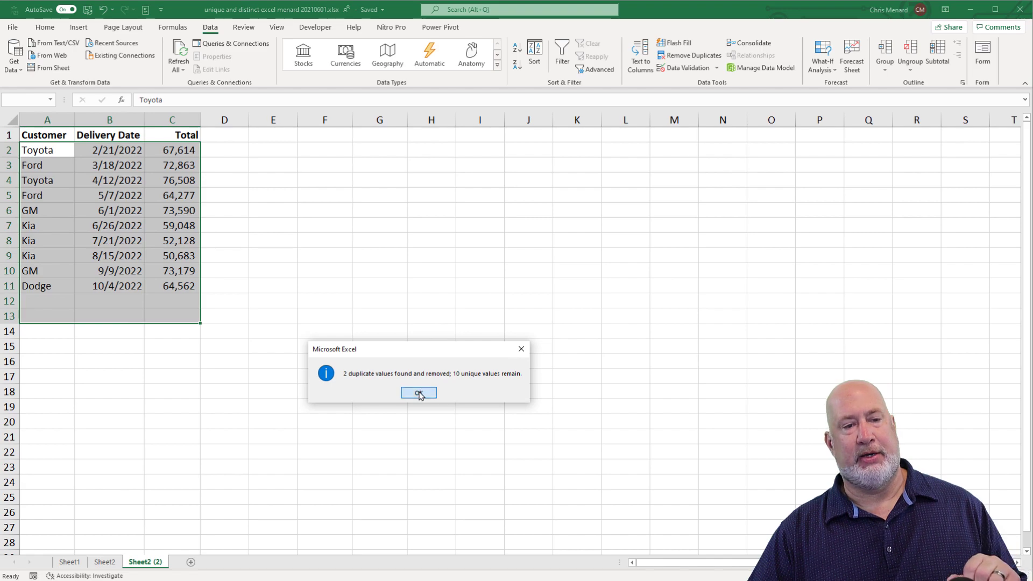
click(419, 394)
click(175, 179)
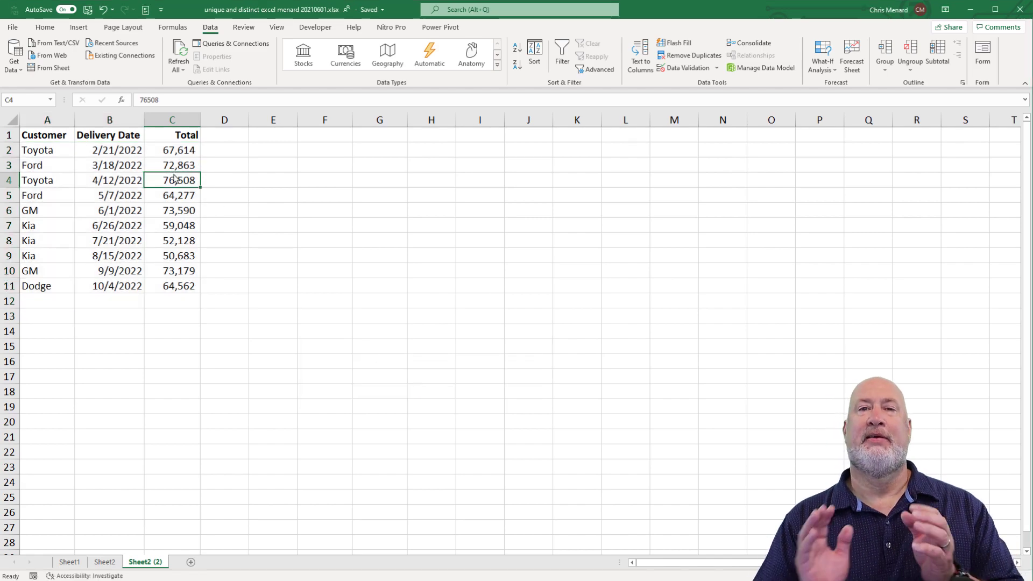